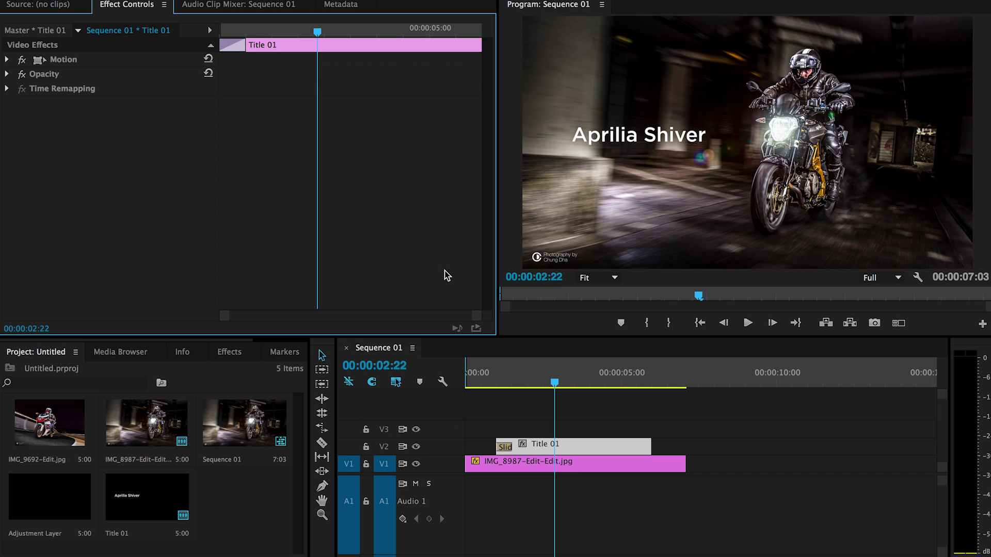
- Preview the title, then apply Directional Blur to Title 01 with Direction set to 90
mouse_move(491, 375)
left_mouse_down()
mouse_move(515, 377)
mouse_move(491, 382)
left_mouse_up()
key("space")
key("space")
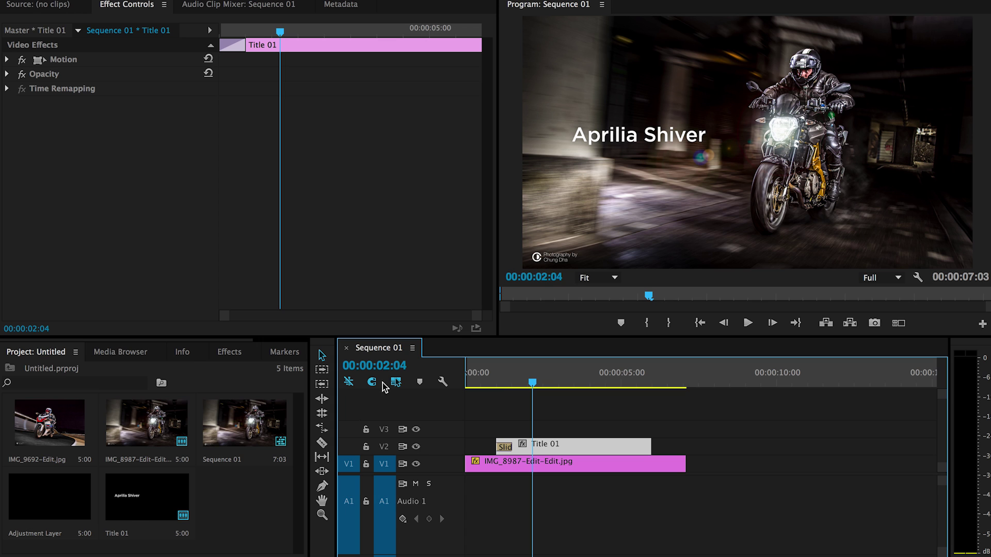
left_click(235, 355)
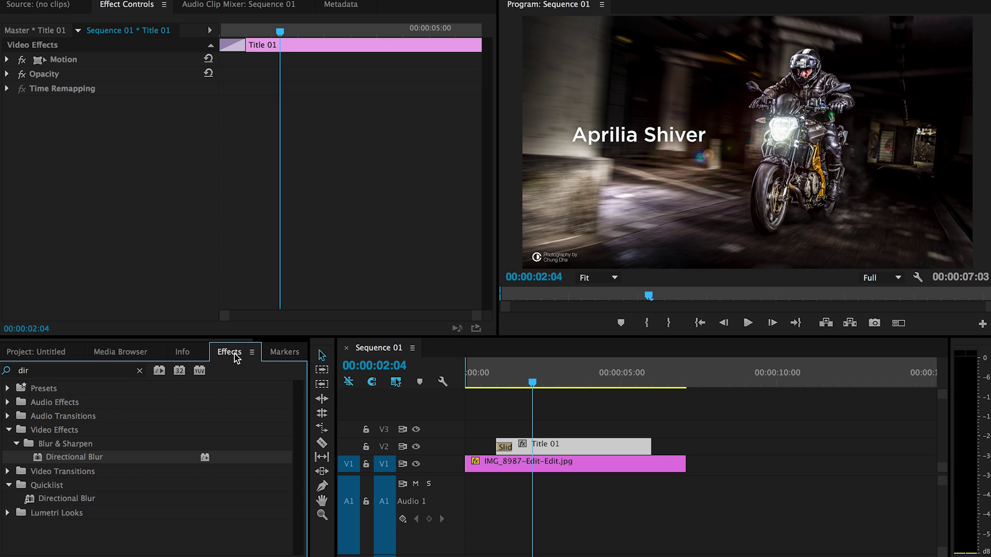
left_click_drag(67, 460, 522, 447)
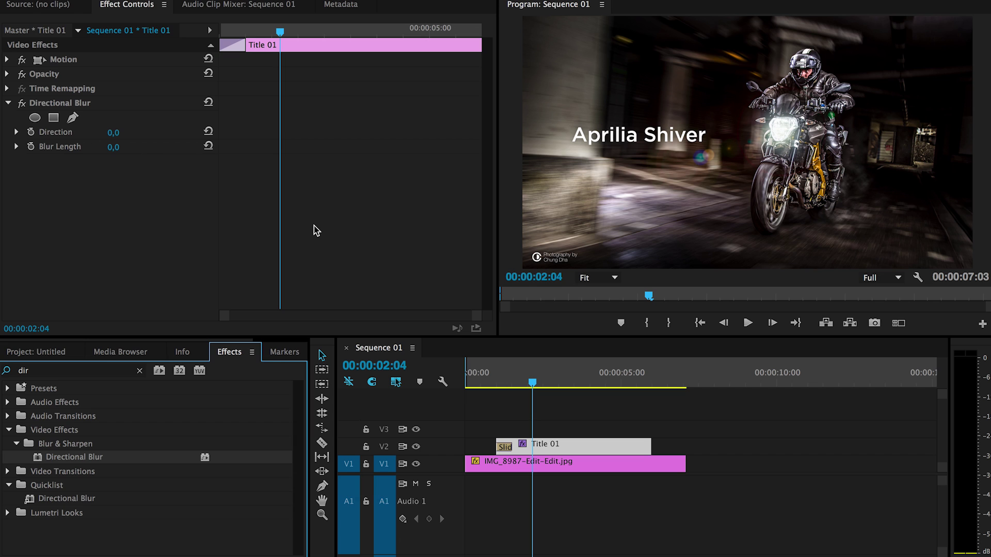
left_click(113, 133)
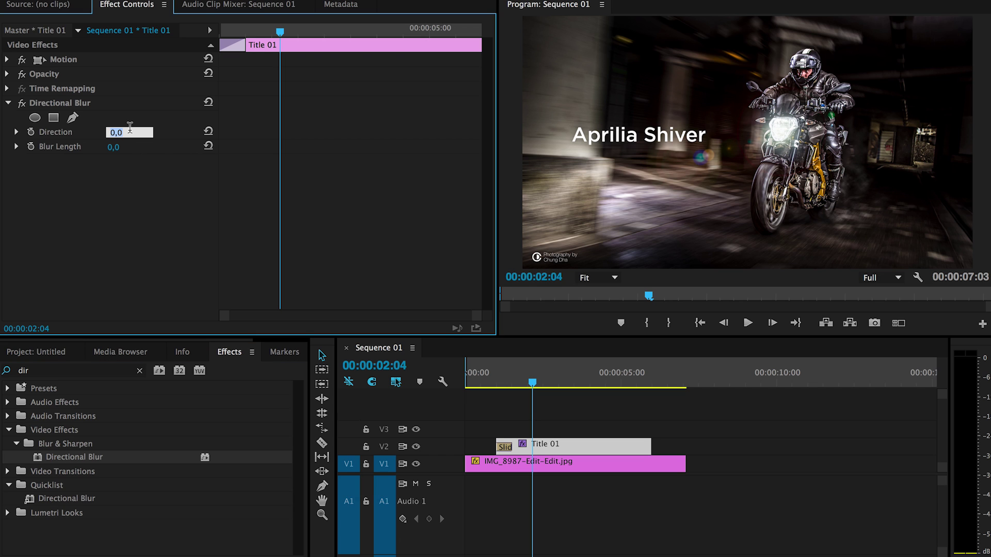
type("90")
key("Return")
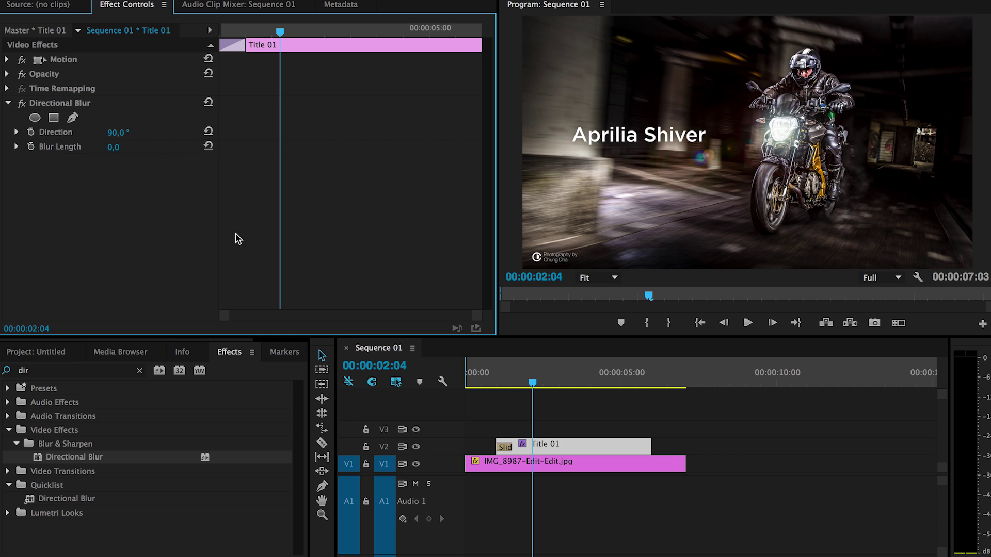
- Keyframe Blur Length at 0 at 01:13 and about 100 at 00:24, then play it back
scroll(406, 551, "up", 10)
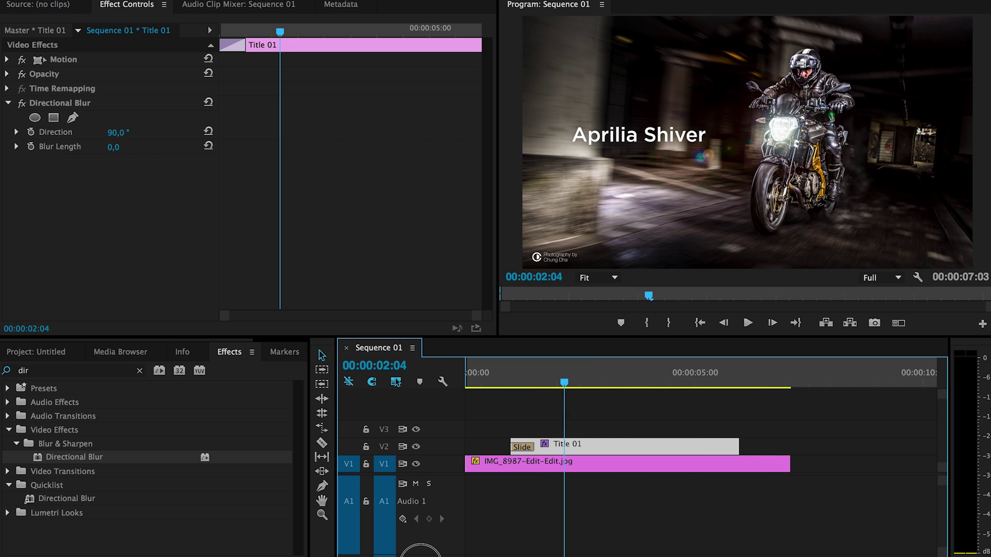
left_click_drag(649, 374, 622, 380)
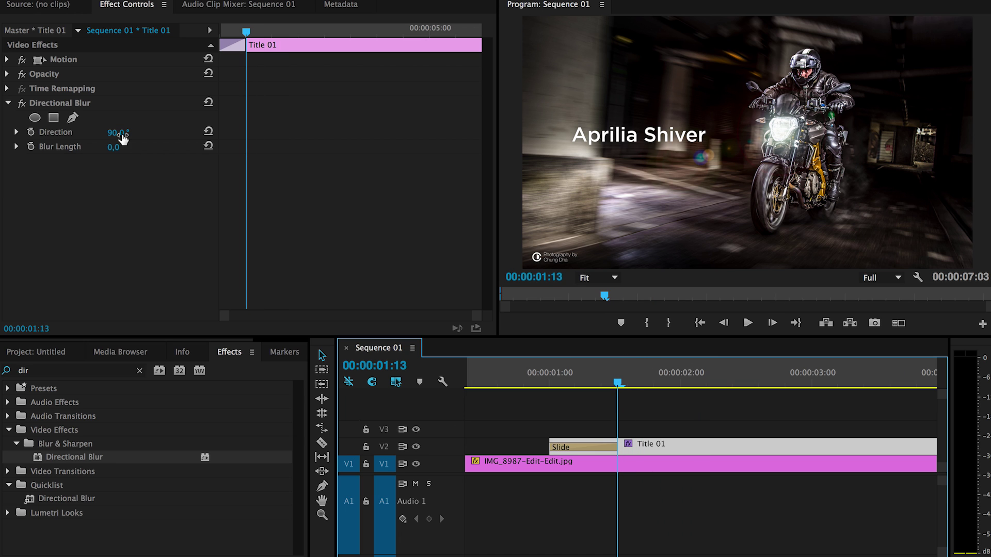
left_click(32, 147)
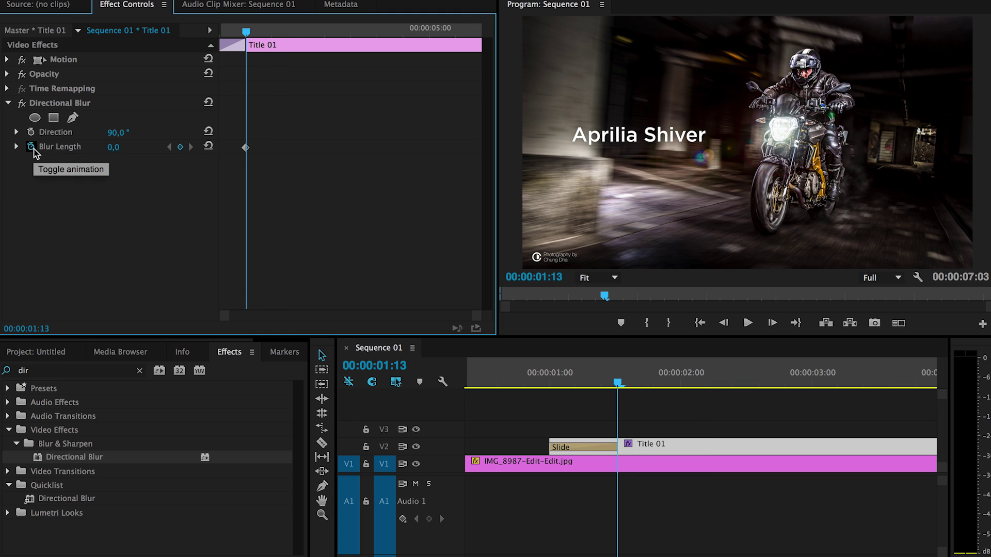
left_click_drag(553, 381, 551, 380)
left_click_drag(103, 147, 122, 147)
left_click_drag(547, 382, 505, 375)
key("space")
key("space")
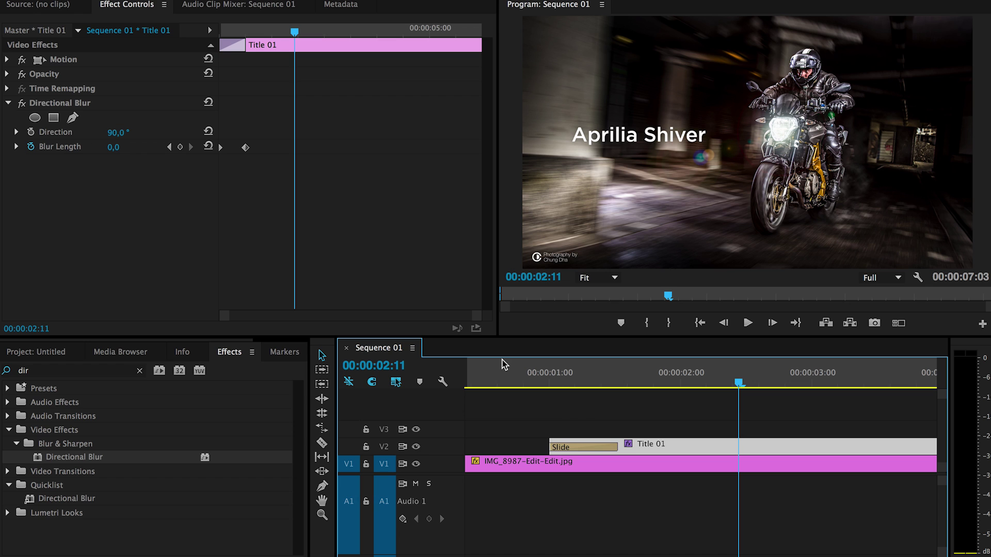
- Set the Slide transition to Northwest to Southeast and scrub back through it
left_click(563, 447)
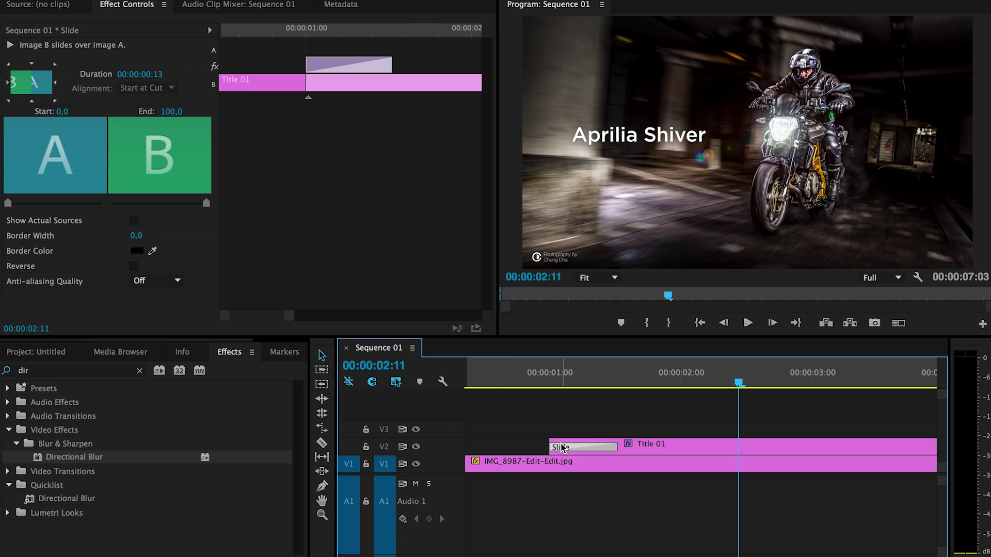
left_click(9, 67)
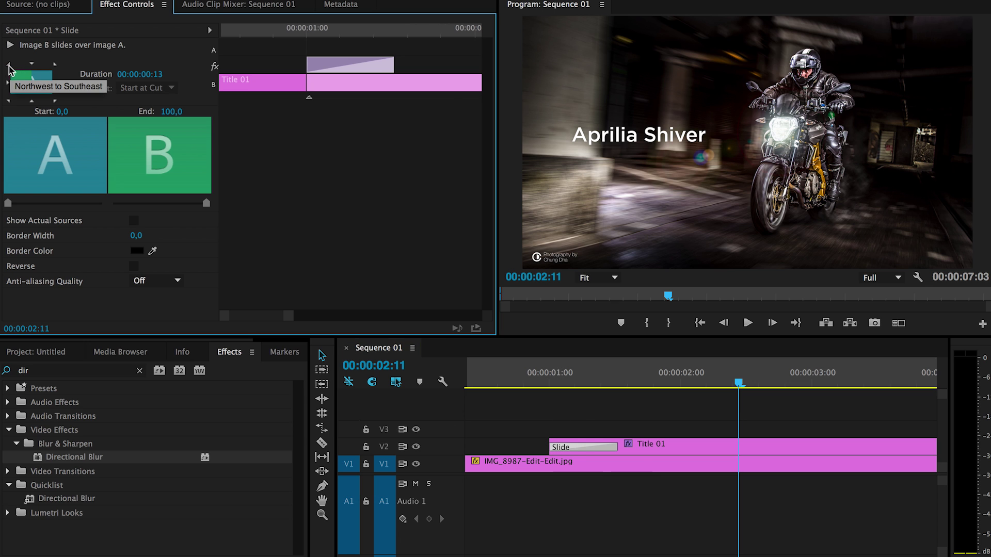
left_click_drag(560, 383, 603, 383)
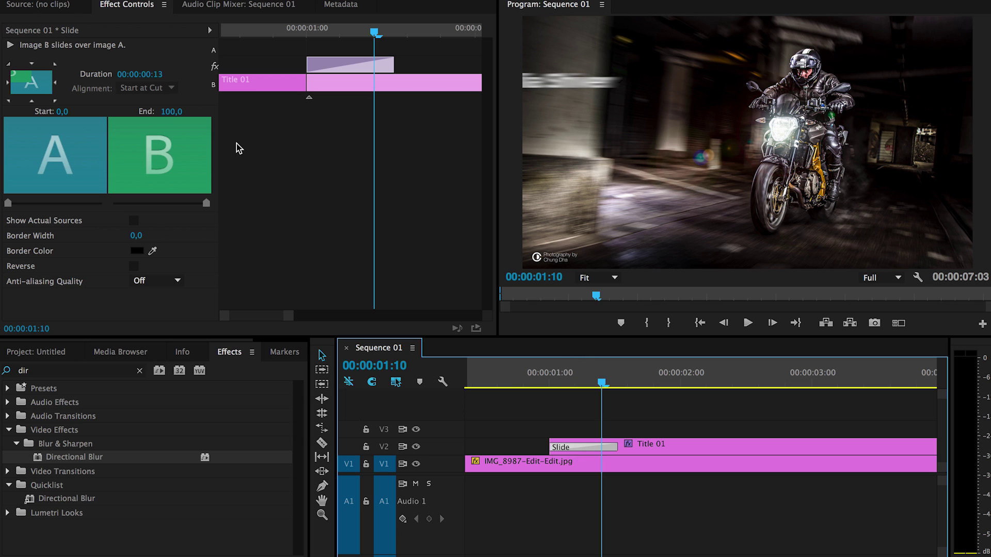
- Scrub Title 01's blur Direction to -45.0° to match the diagonal slide, then play and scrub the entrance
left_click(694, 445)
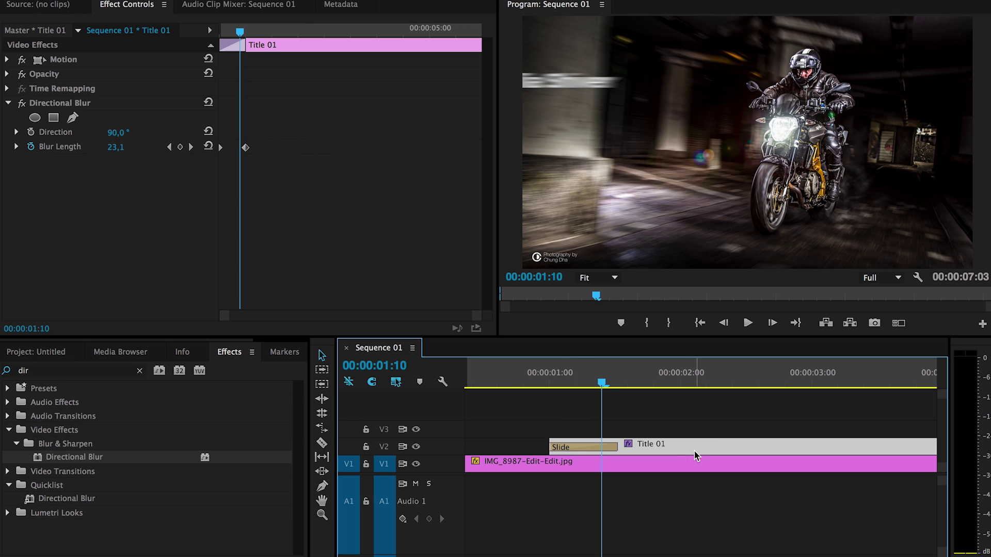
left_click_drag(114, 137, 54, 136)
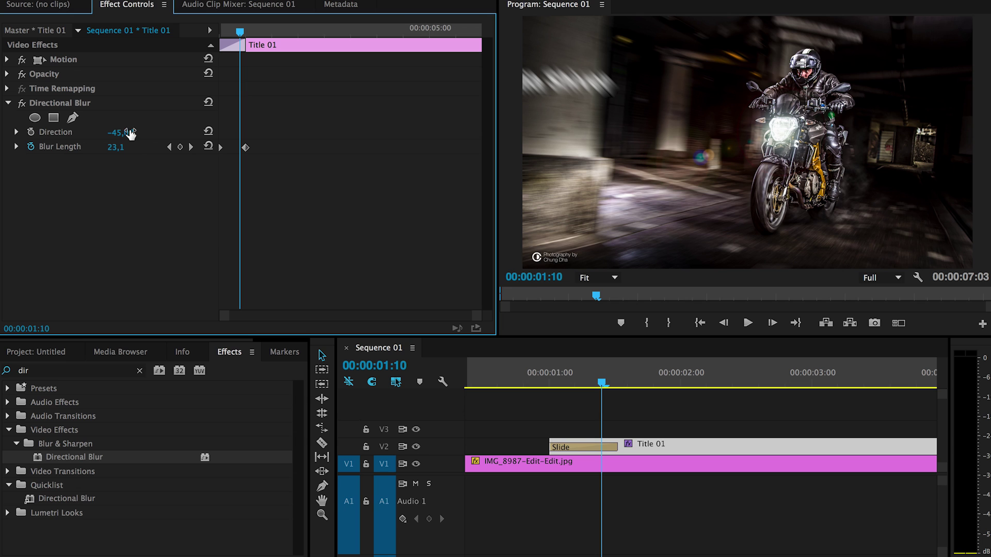
mouse_move(532, 383)
left_mouse_down()
mouse_move(608, 384)
mouse_move(521, 385)
left_mouse_up()
key("space")
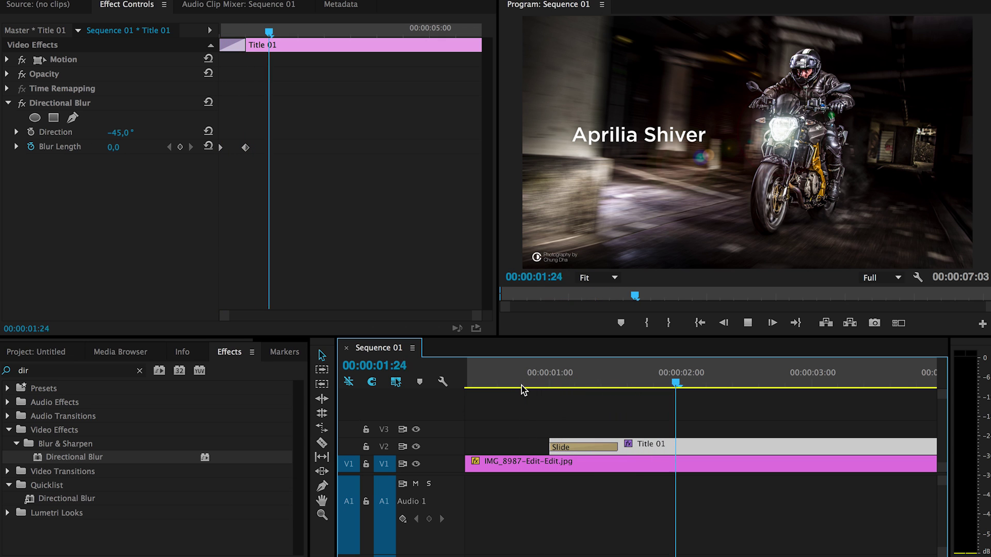
left_click_drag(540, 375, 621, 371)
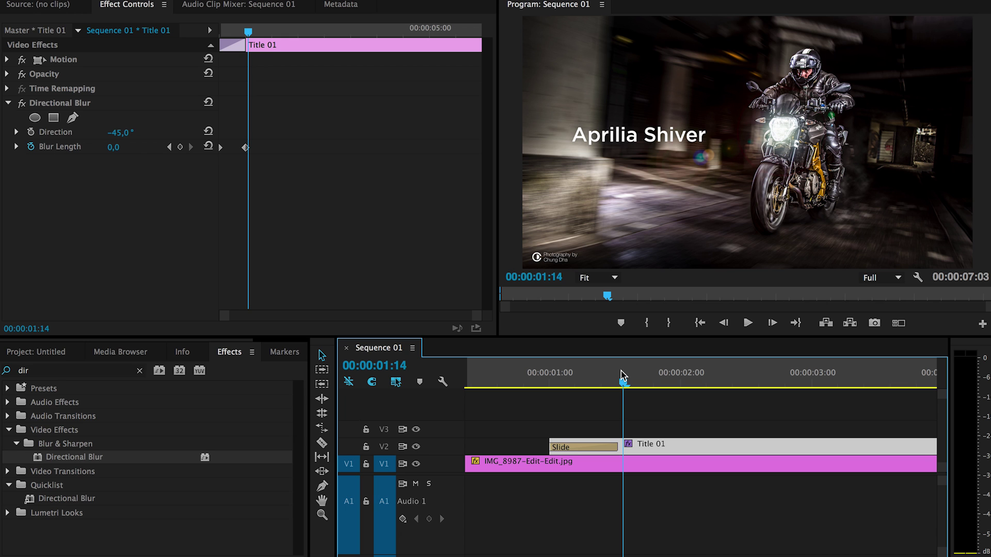
- Place IMG_9692 from the project media above the title and delete Title 01 with its Slide transition
left_click(37, 355)
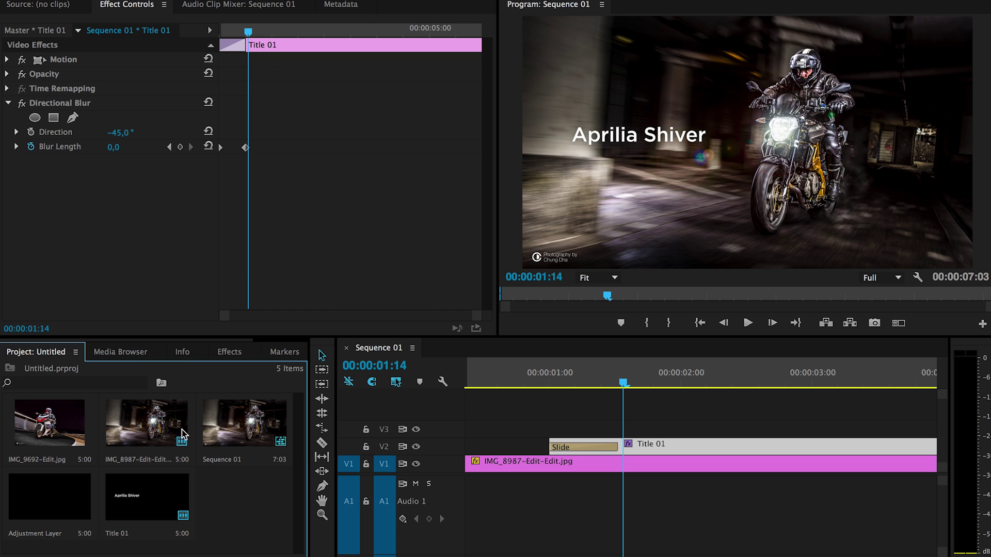
left_click_drag(28, 413, 546, 427)
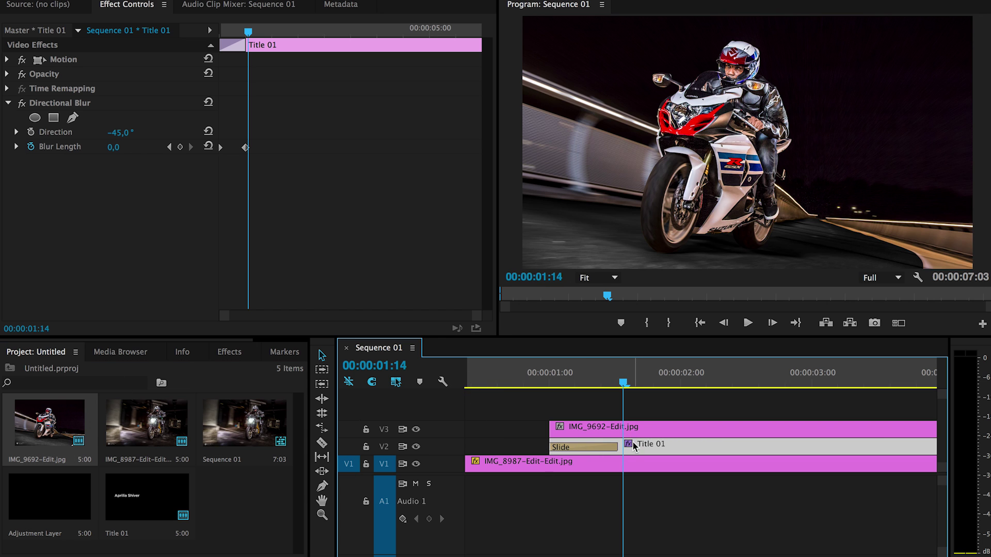
key("Delete")
- Move the IMG_9692 clip down from V3 onto track V2 and select it
left_click_drag(624, 429, 645, 447)
left_click_drag(623, 382, 578, 382)
left_click(588, 444)
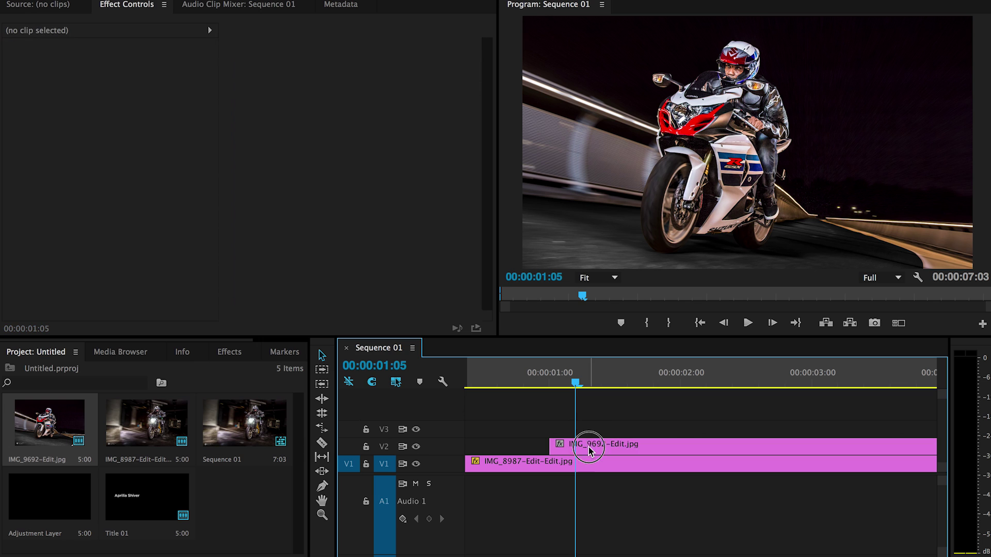
- Clear the effects search and apply the Slide transition to the start of the V2 clip
left_click(212, 353)
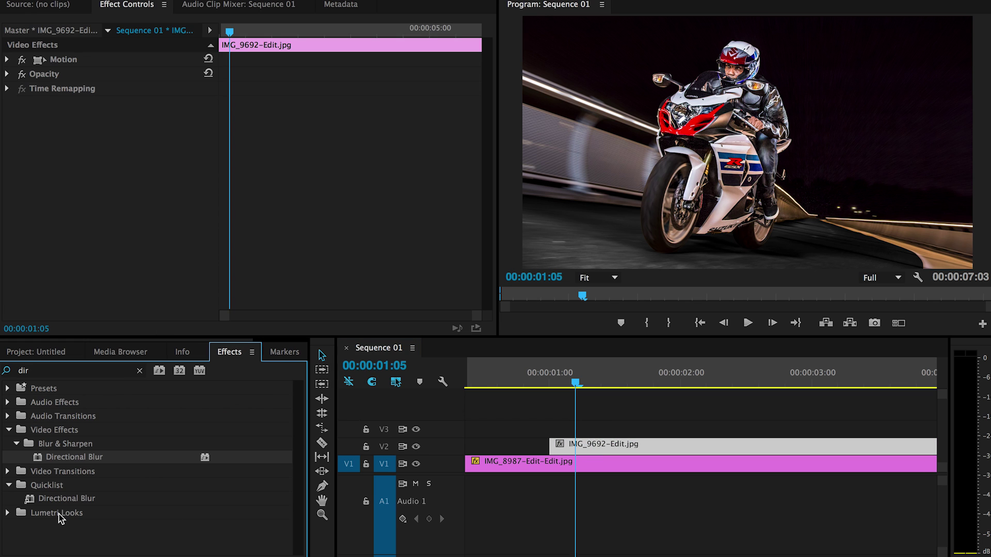
left_click_drag(21, 500, 21, 485)
left_click(139, 370)
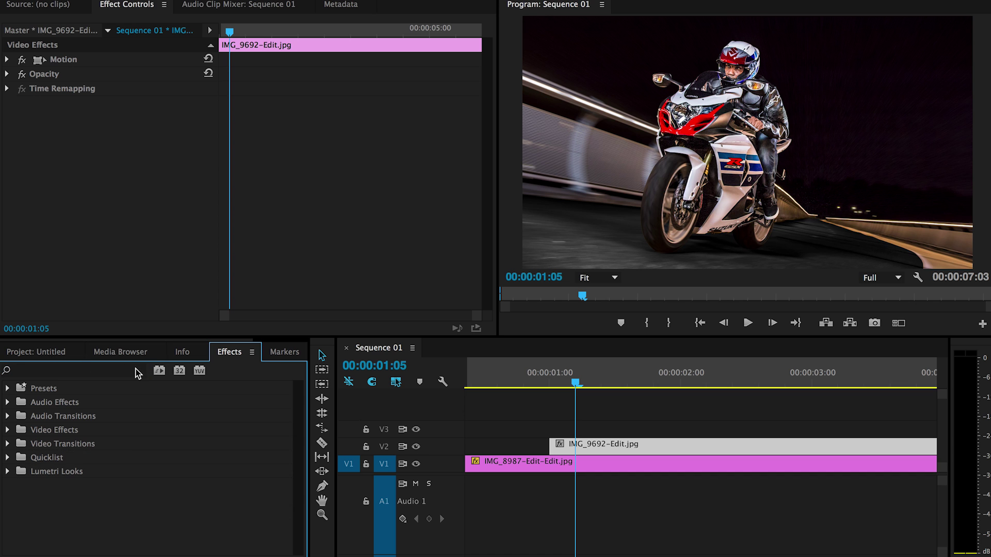
left_click(8, 457)
scroll(88, 479, "down", 5)
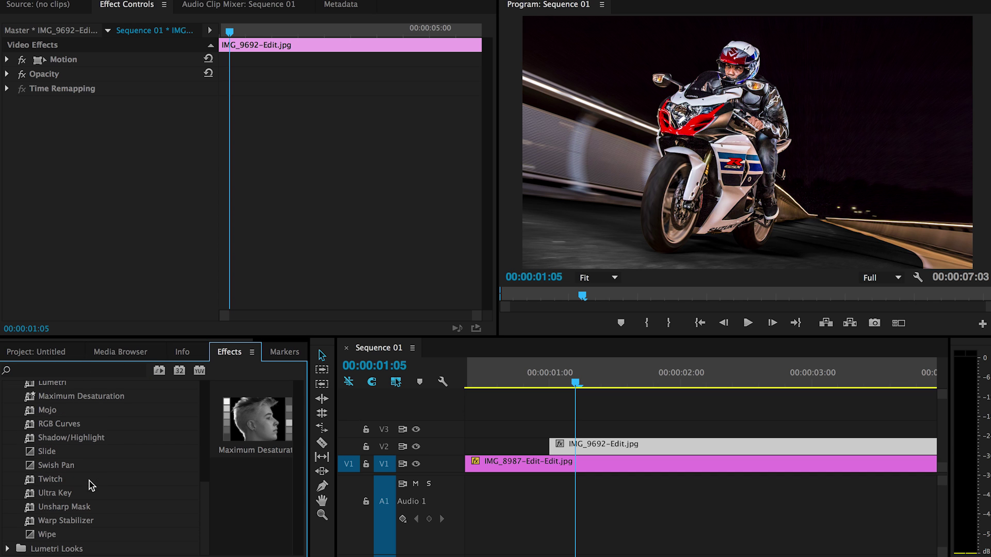
left_click_drag(47, 451, 560, 448)
left_click_drag(562, 381, 629, 378)
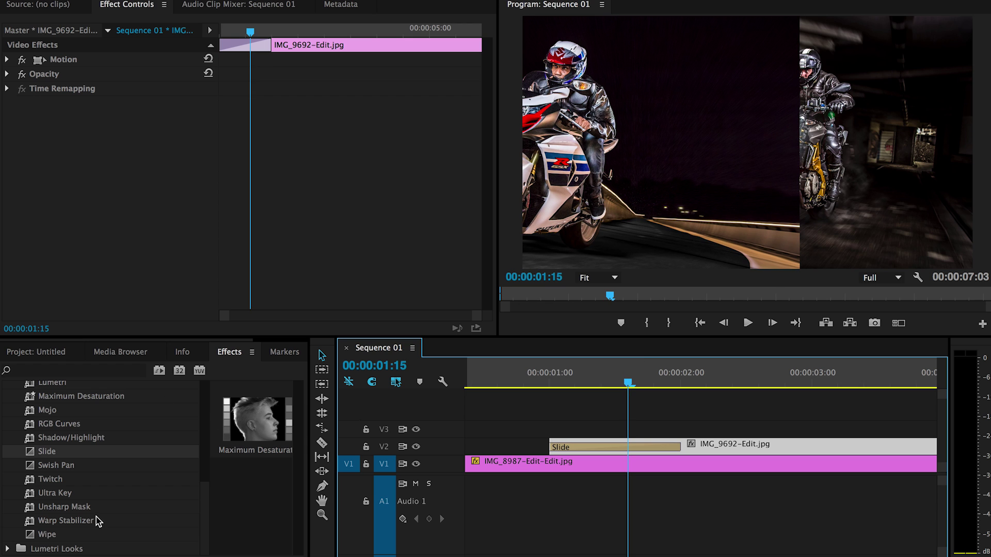
- Add Directional Blur to IMG_9692 with Blur Length 97 and Direction 94°
scroll(76, 450, "up", 5)
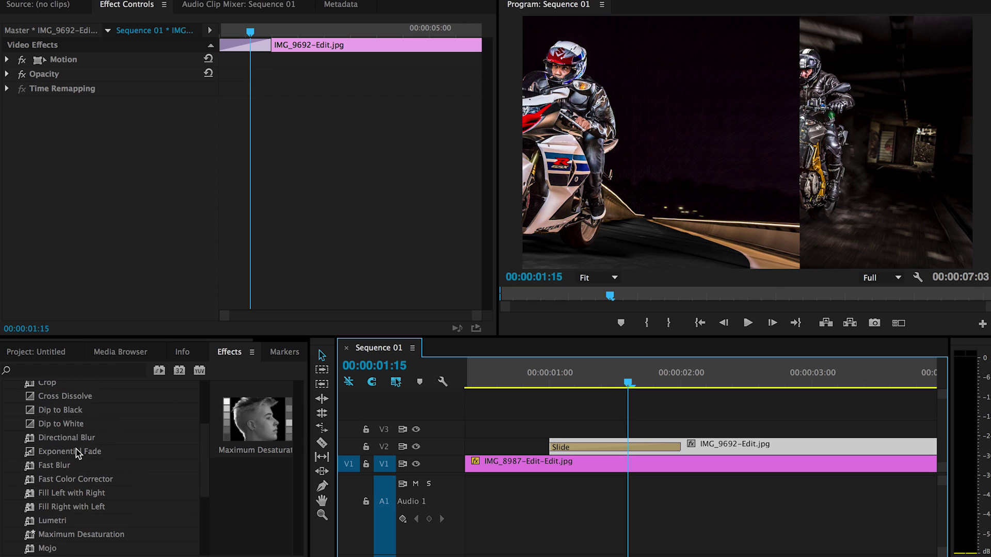
left_click_drag(67, 438, 85, 184)
mouse_move(113, 147)
left_mouse_down()
mouse_move(127, 147)
mouse_move(118, 133)
mouse_move(128, 133)
left_mouse_up()
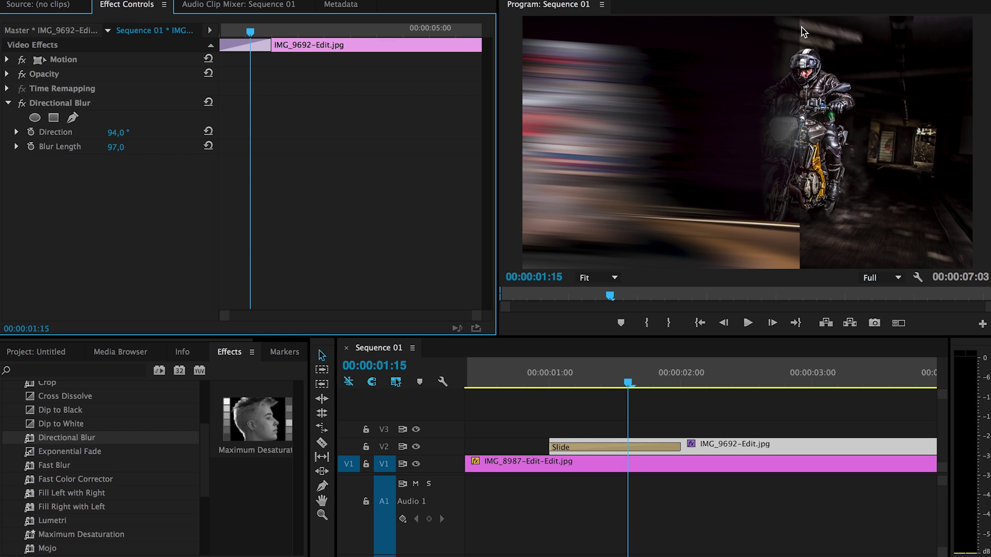
left_click(778, 224)
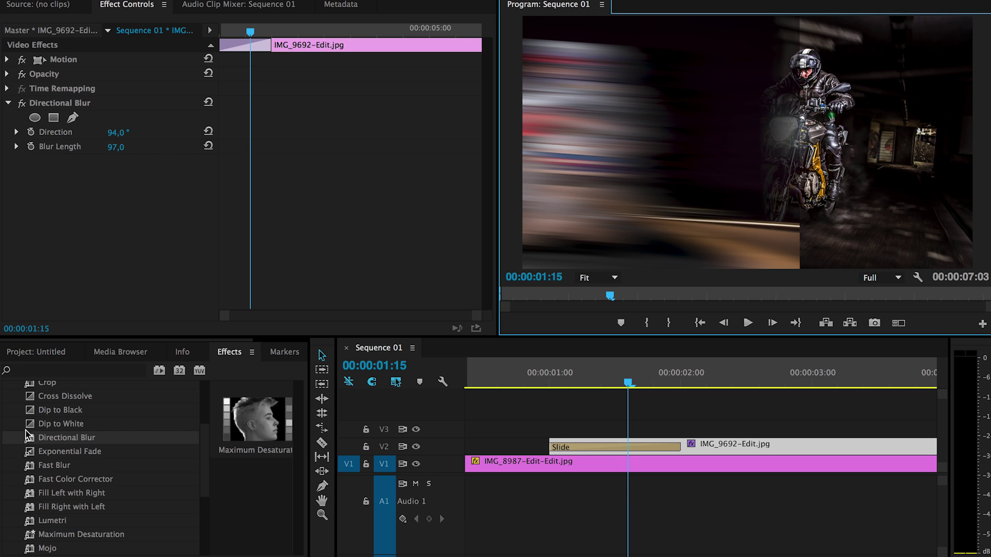
- Search effects for 'ed' and add Edge Feather above Directional Blur, adjusting its Amount and leaving it at 100
scroll(129, 436, "up", 4)
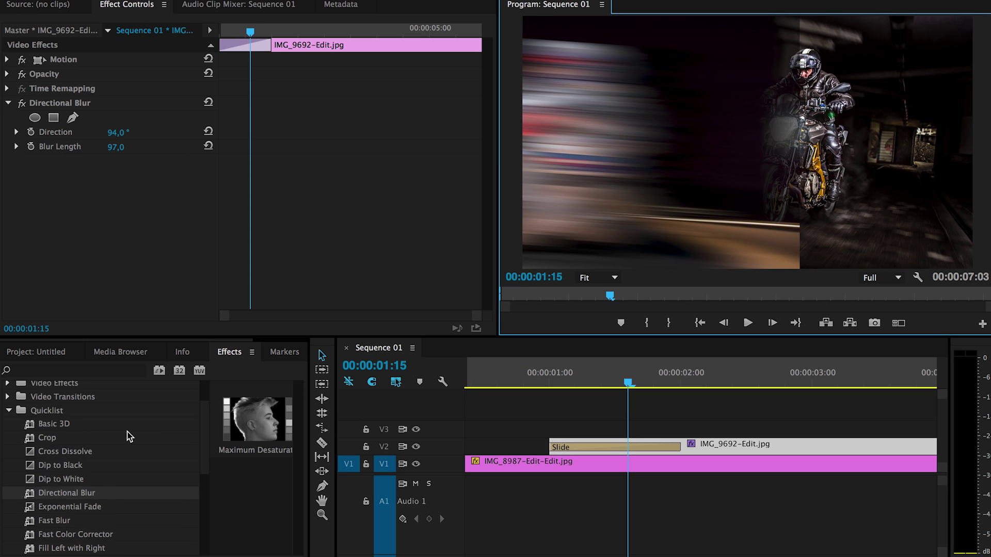
left_click(74, 373)
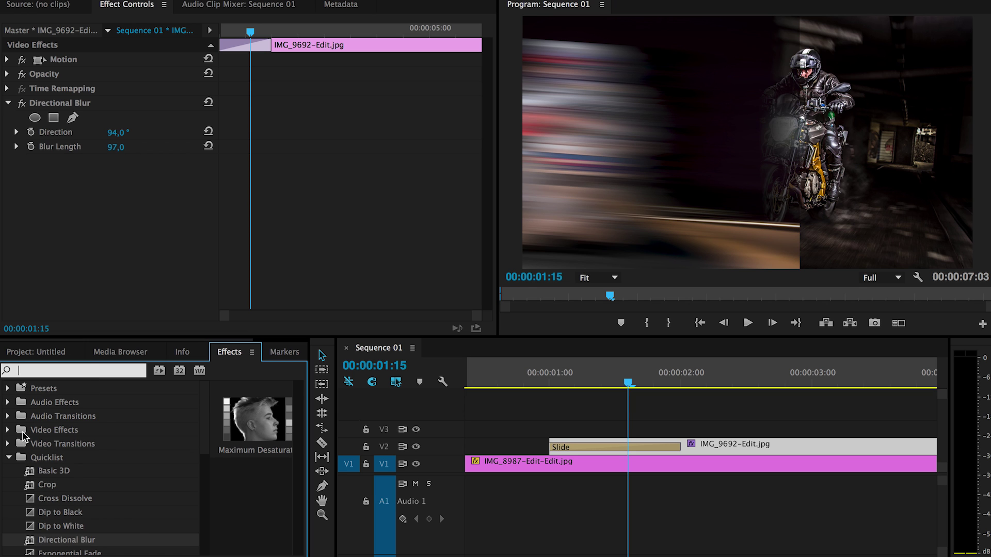
type("ed")
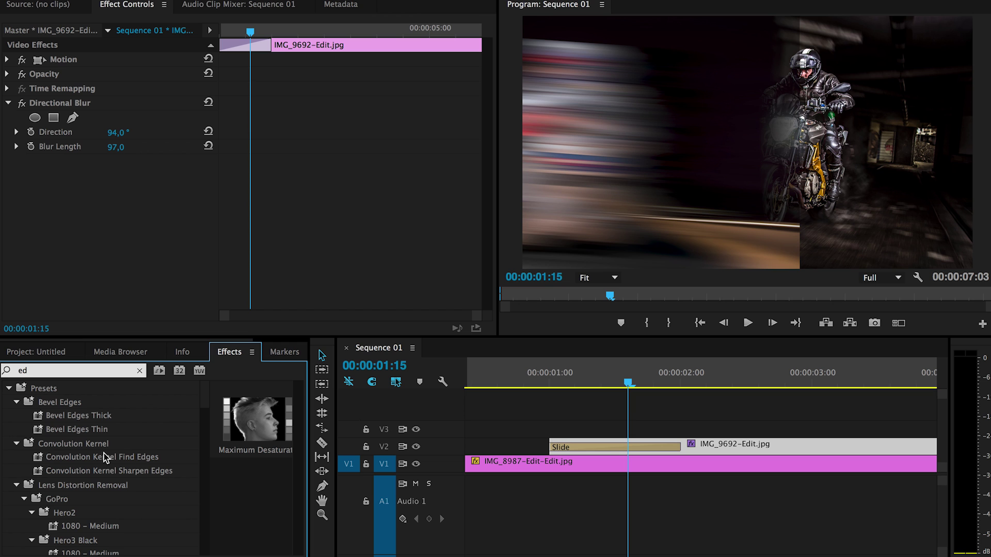
left_click_drag(207, 405, 217, 519)
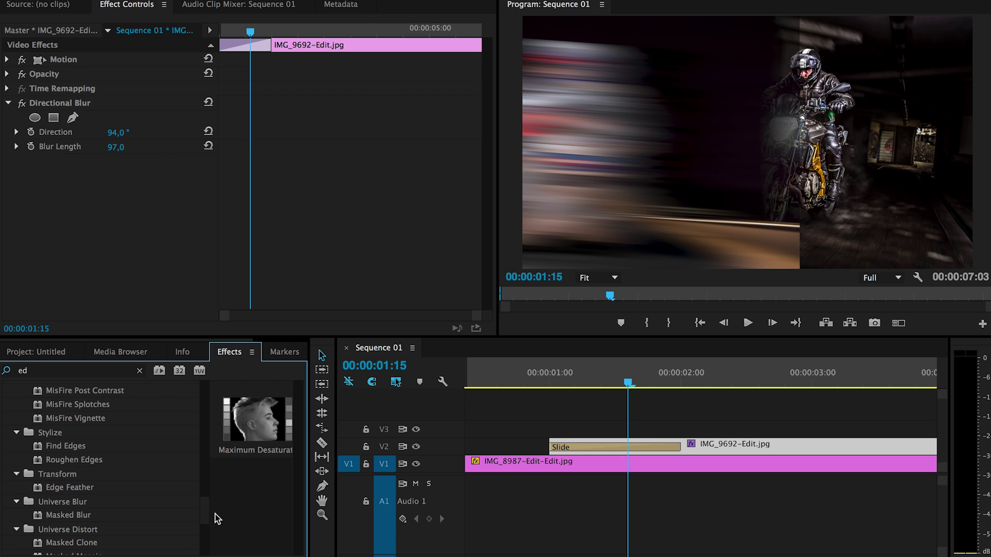
left_click_drag(75, 489, 98, 175)
left_click(105, 192)
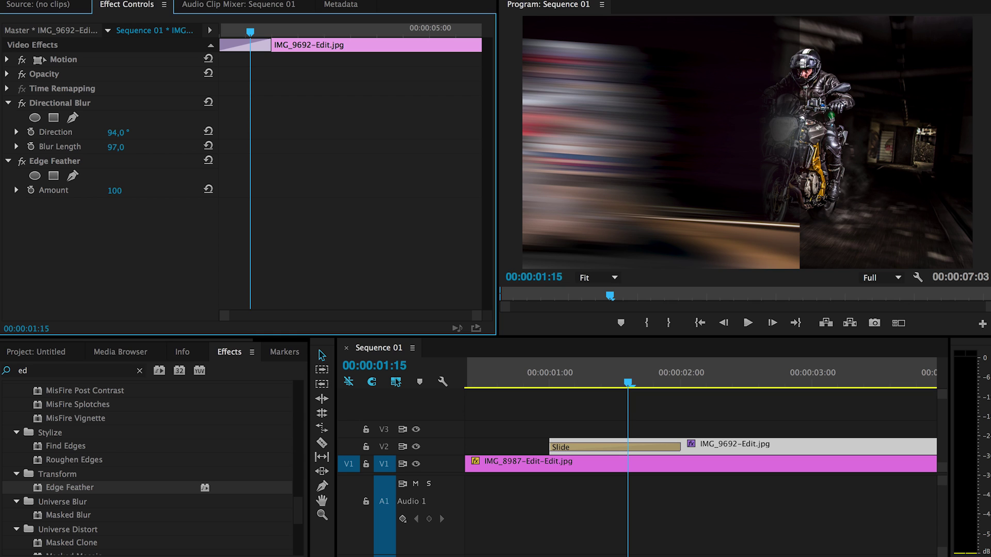
left_click_drag(111, 188, 67, 100)
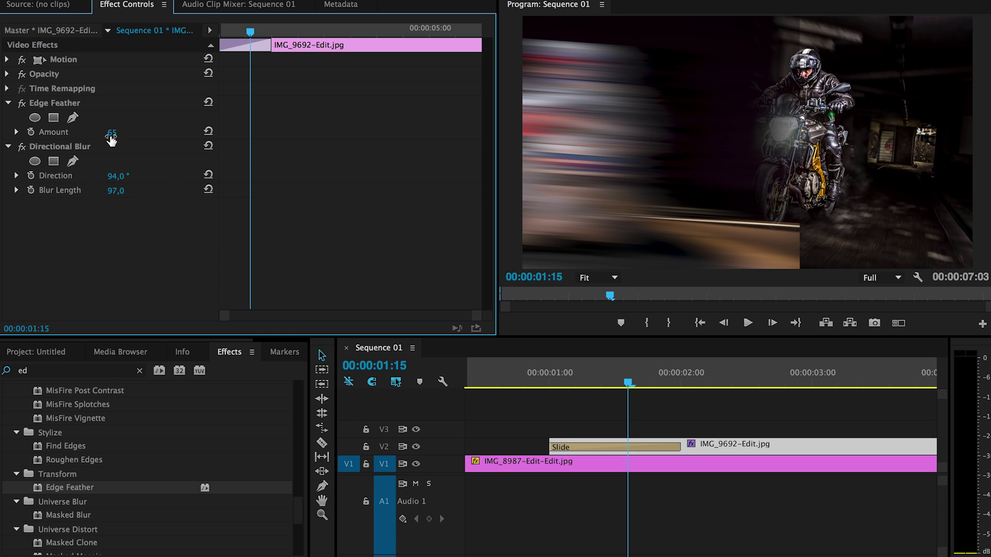
mouse_move(112, 139)
left_mouse_down()
mouse_move(82, 138)
mouse_move(130, 138)
left_mouse_up()
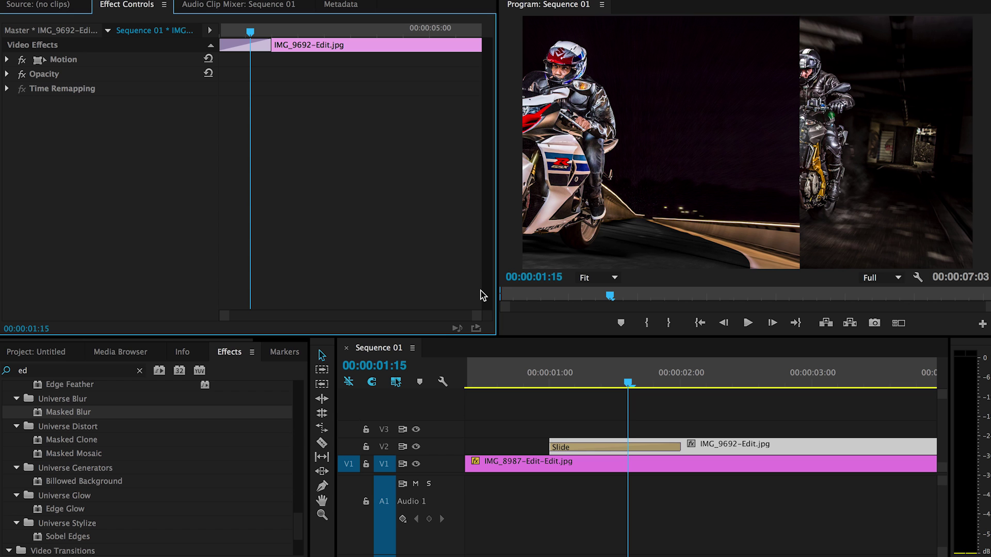
- Scrub to 00:00:01:22 to preview IMG_9692 sliding in sharp over the base image
left_click_drag(566, 387, 664, 388)
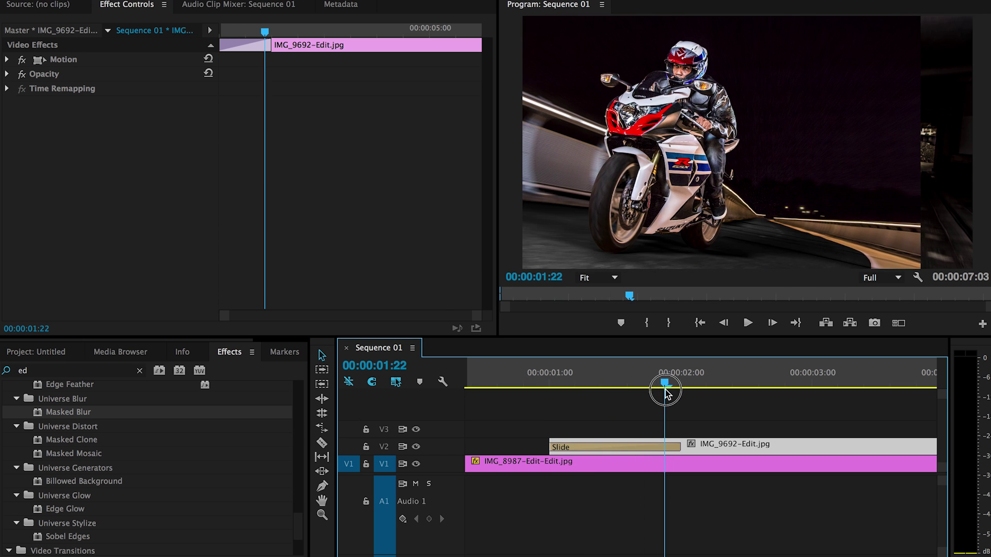